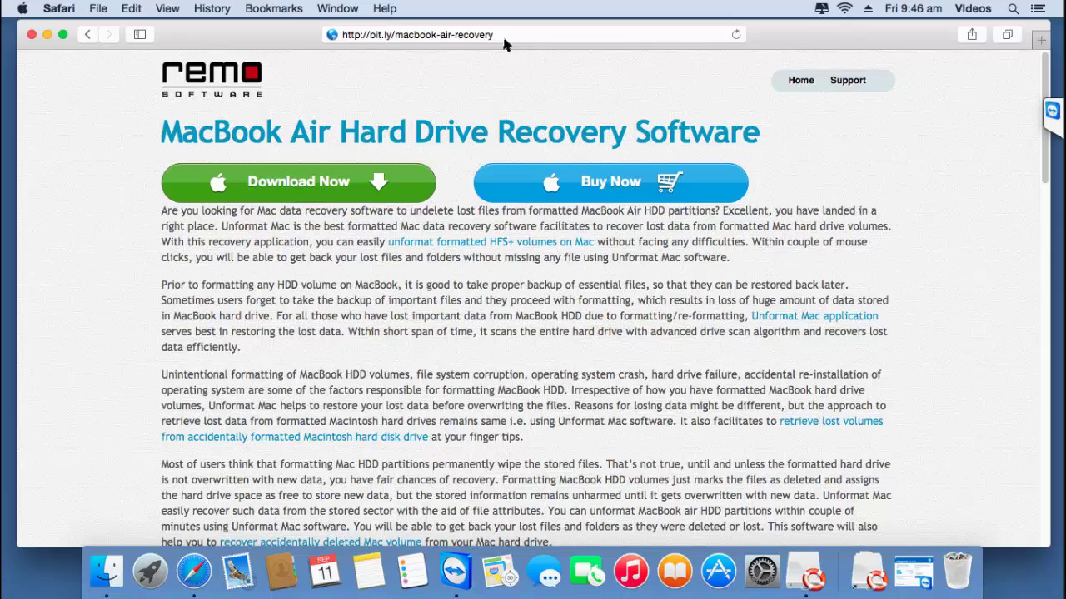
Step: Download the MacBook Air recovery software, then minimize Safari and bring Remo Recover forward
click(387, 191)
key(super+m)
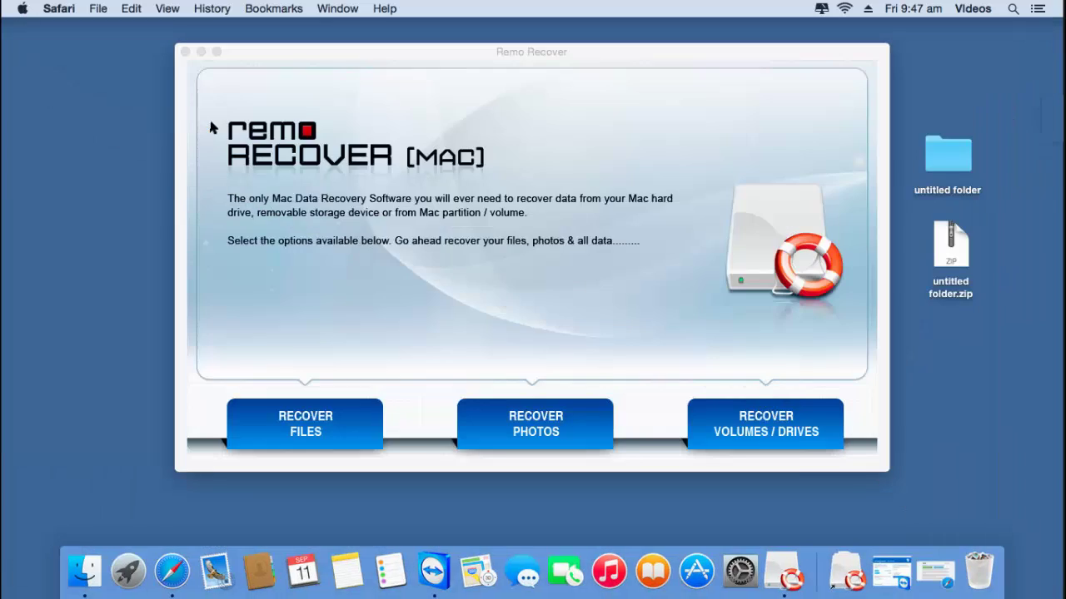
click(551, 259)
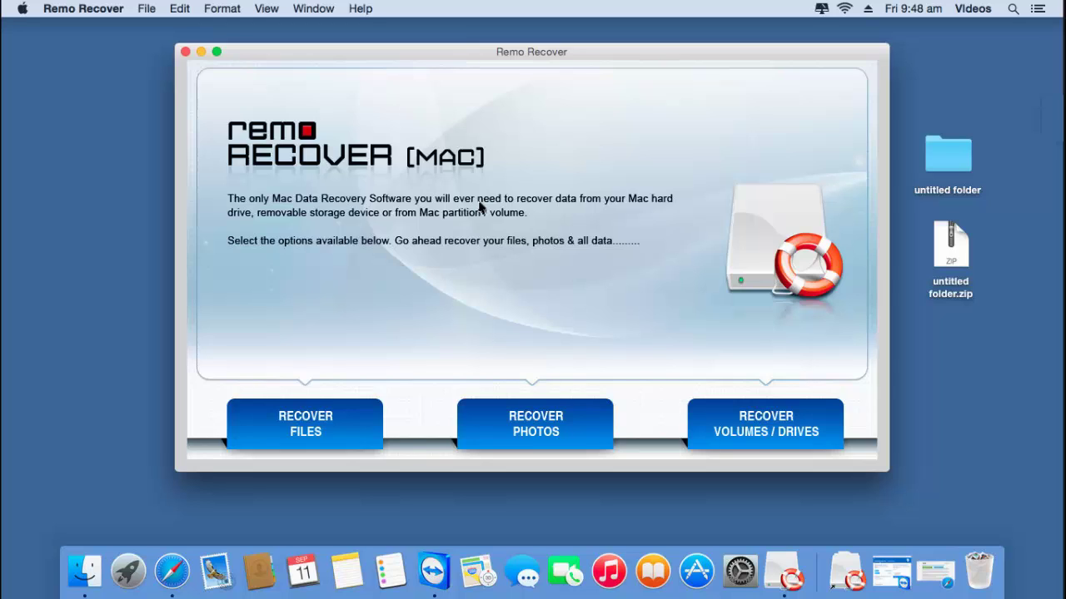
Step: Read the Recover Files, Recover Photos and Recover Volumes / Drives descriptions, then enter Volumes / Drives
click(283, 410)
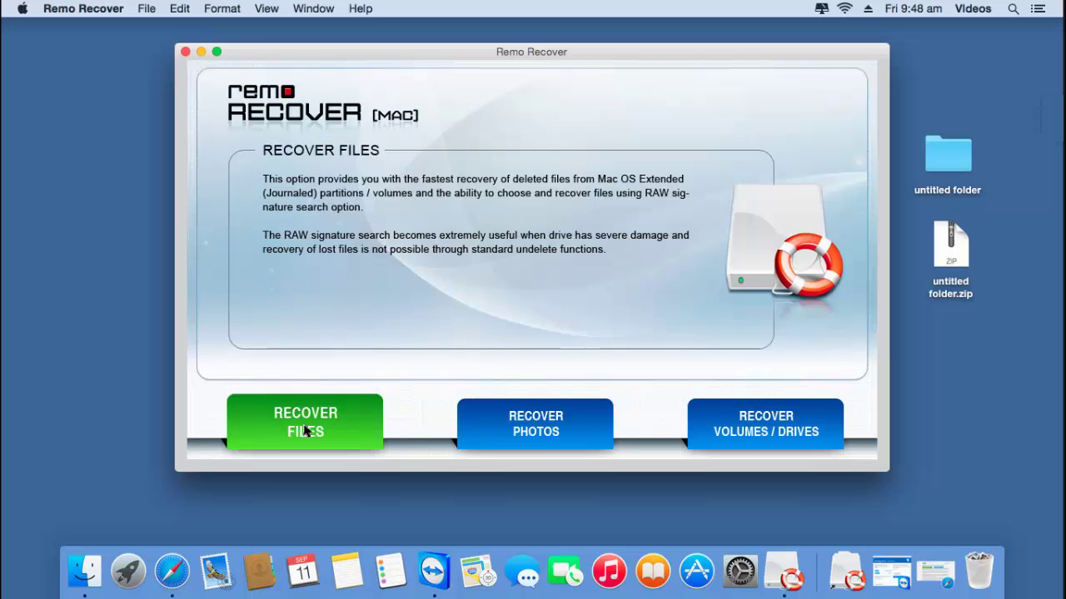
click(548, 433)
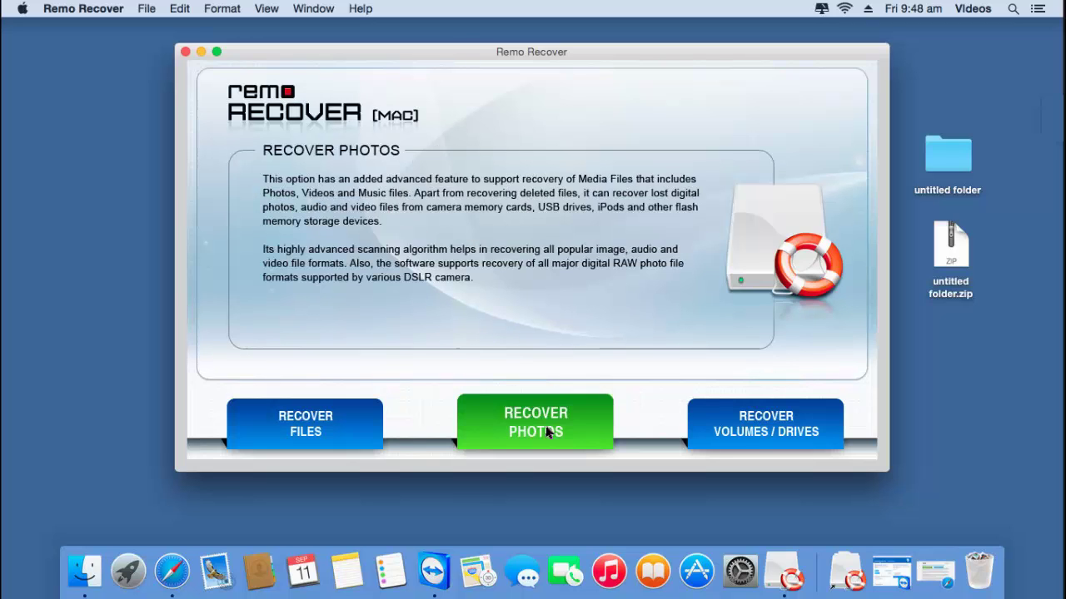
click(747, 420)
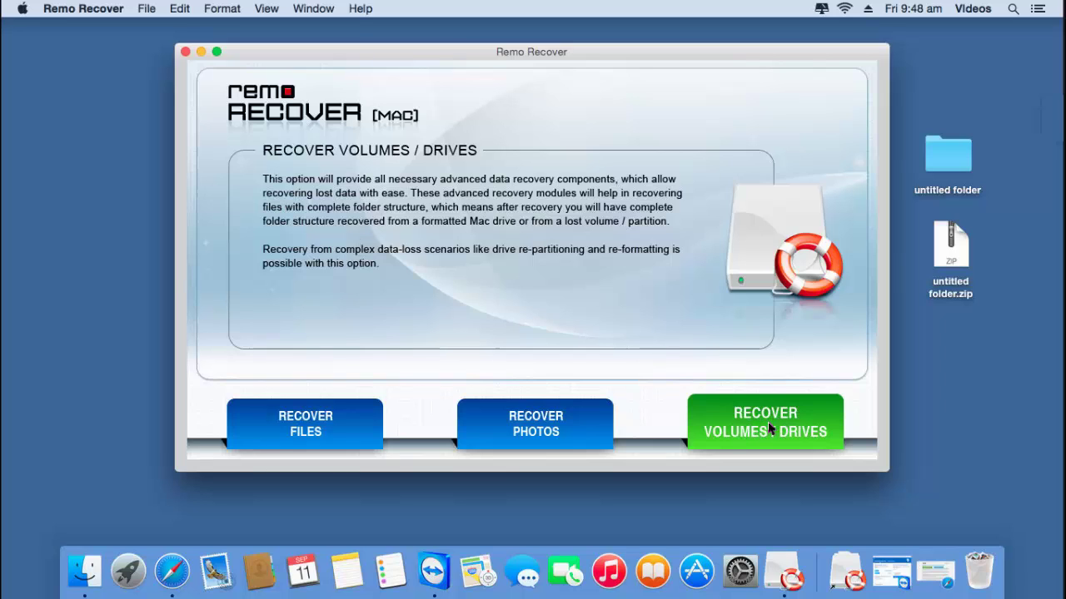
click(770, 428)
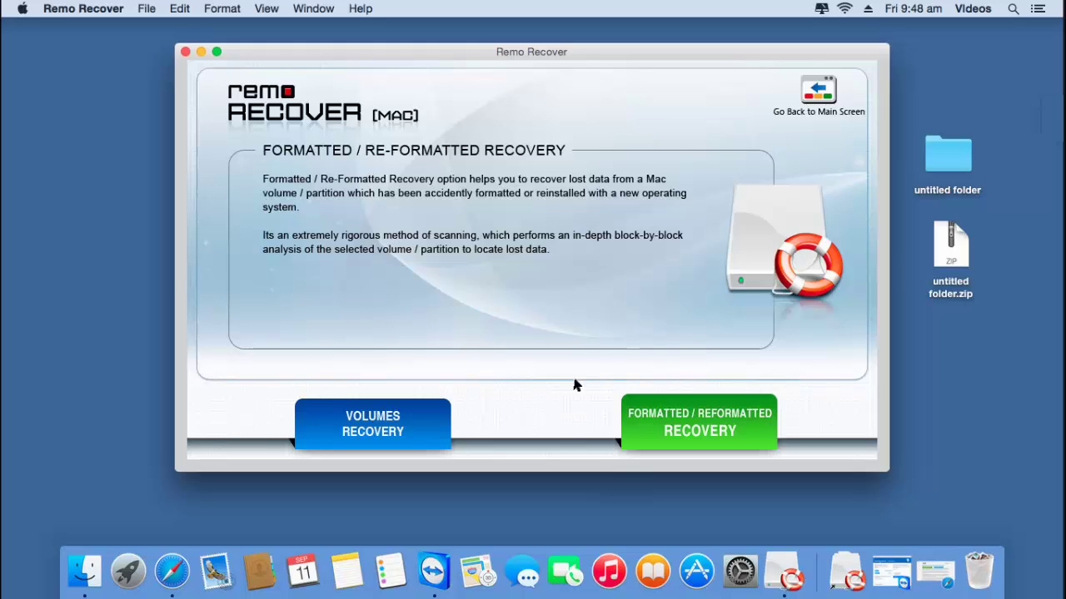
Step: Compare Volumes Recovery with Formatted / Reformatted Recovery and choose Volumes Recovery
click(406, 435)
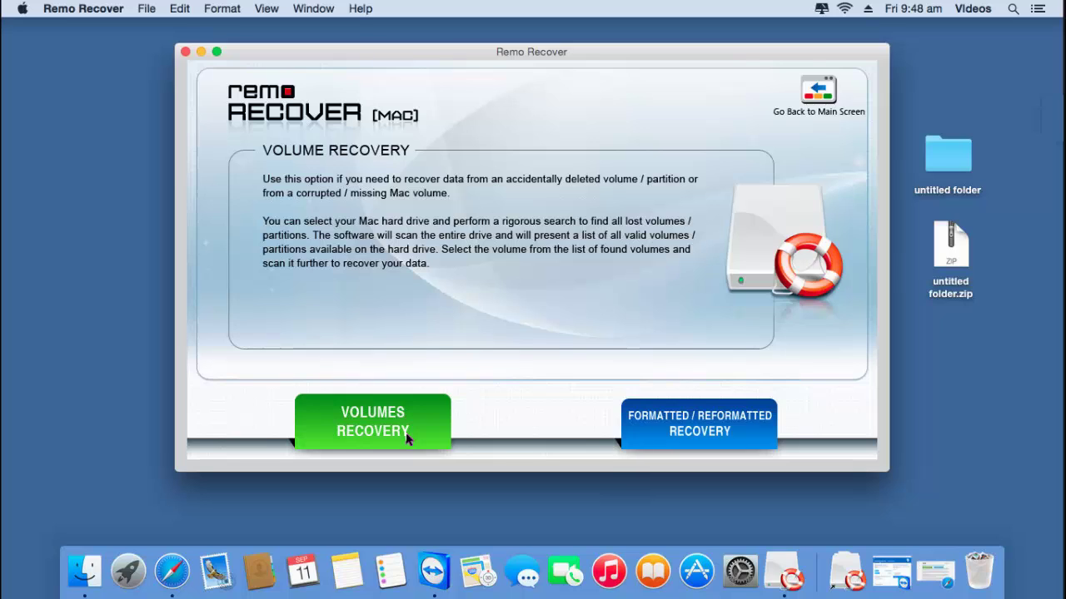
click(667, 431)
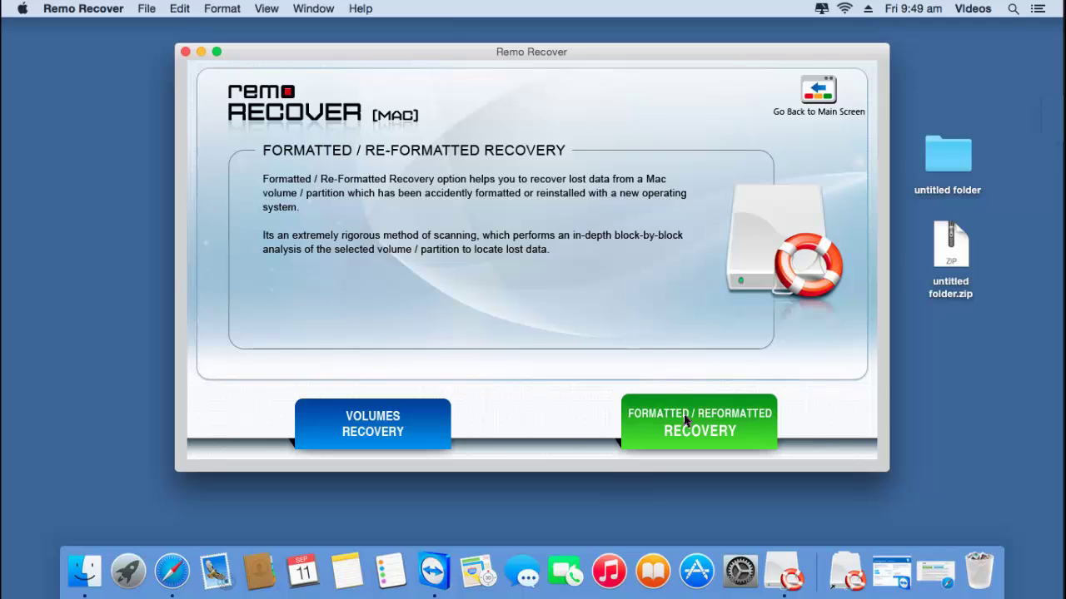
click(406, 428)
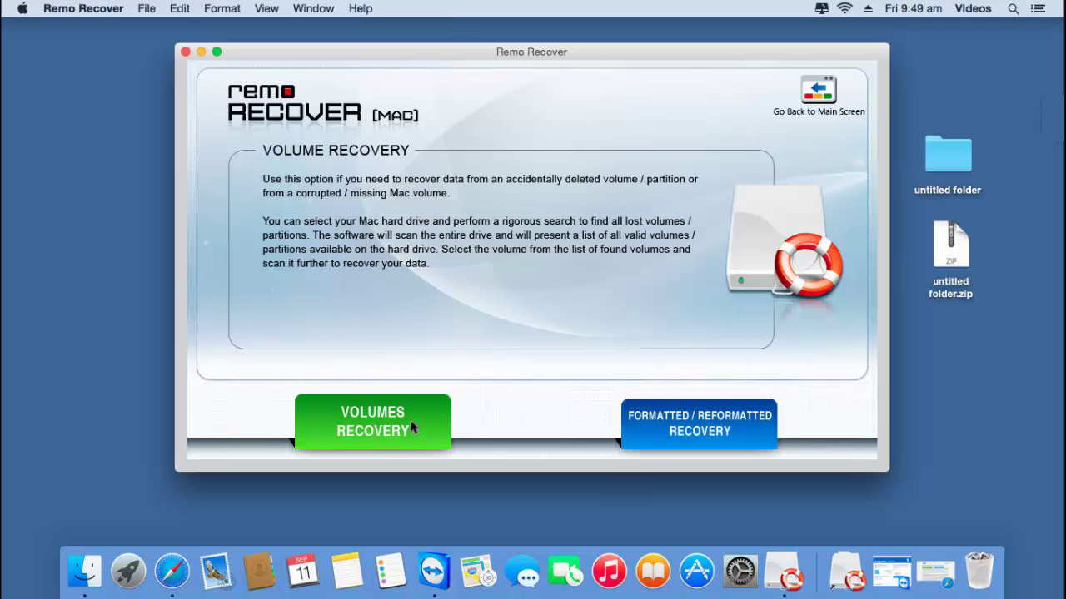
click(410, 424)
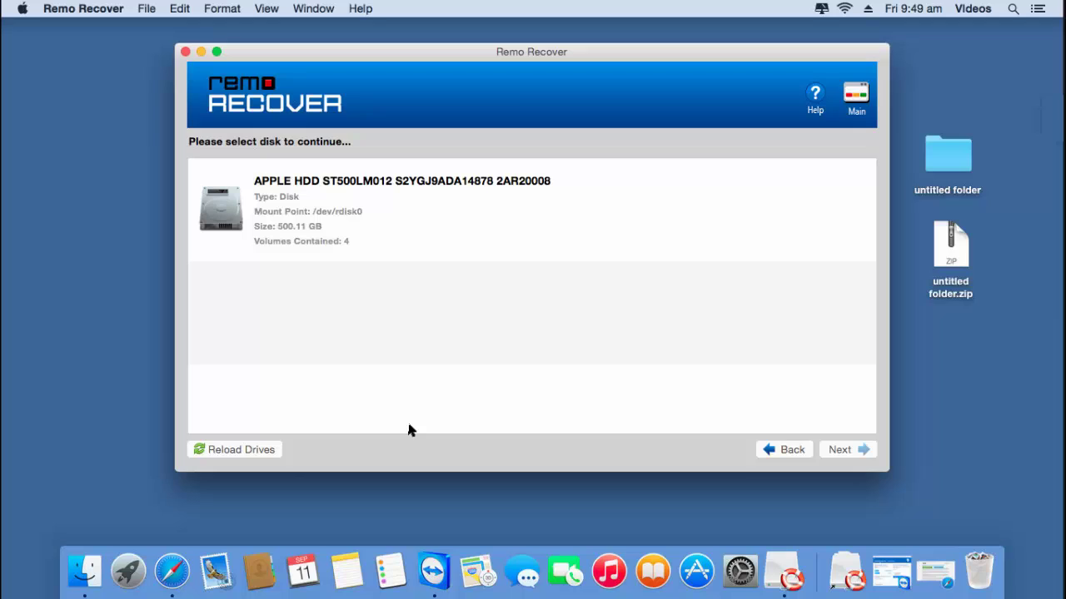
Step: Select the APPLE HDD disk, then the Macintosh HD volume as the recovery source
click(448, 225)
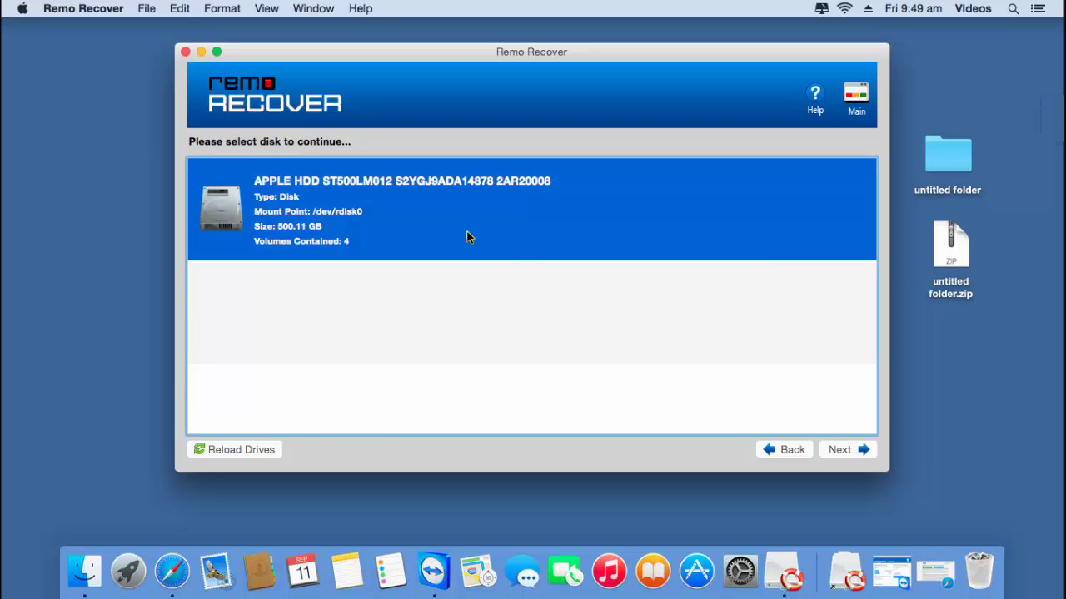
click(845, 449)
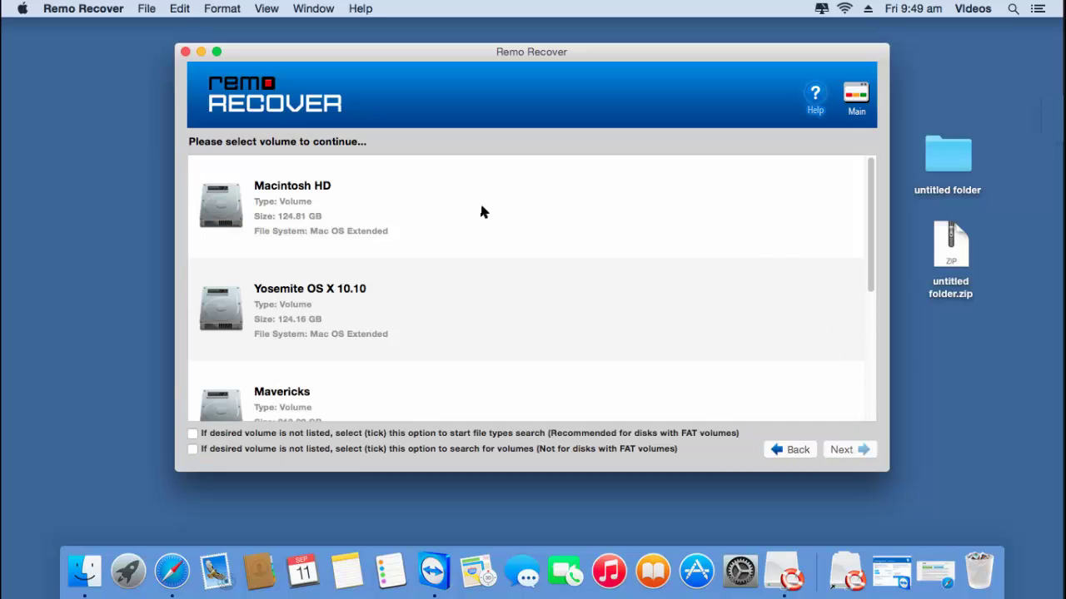
scroll(440, 274, down, 5)
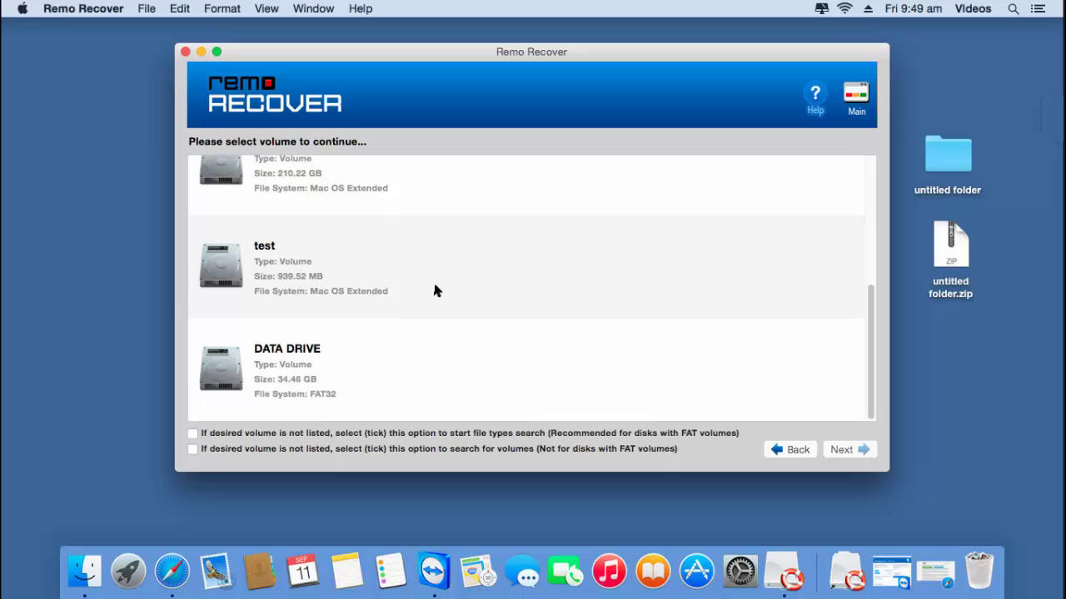
scroll(434, 290, up, 5)
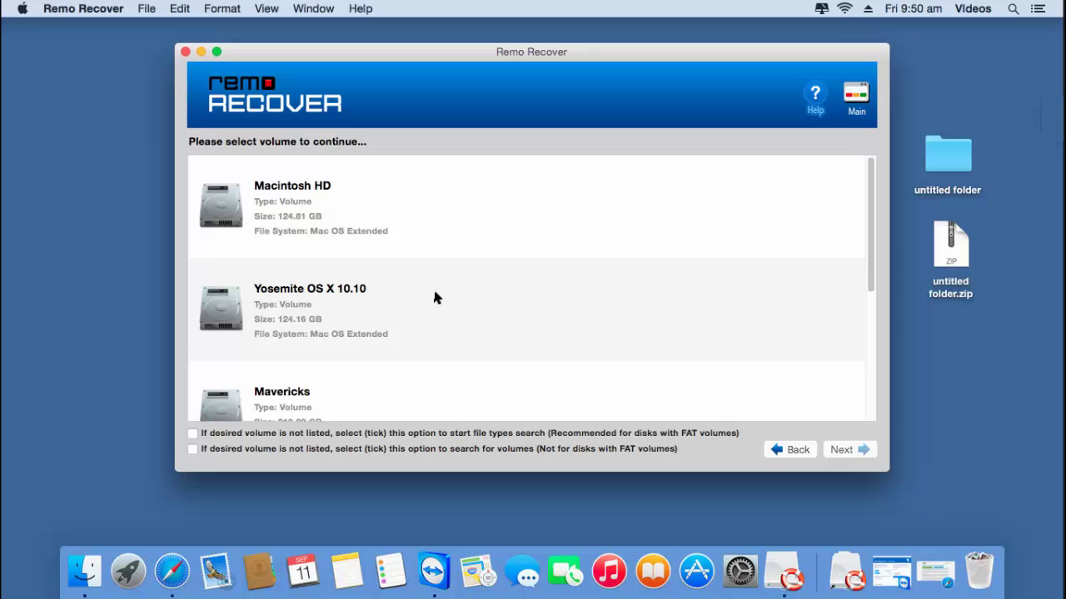
click(447, 222)
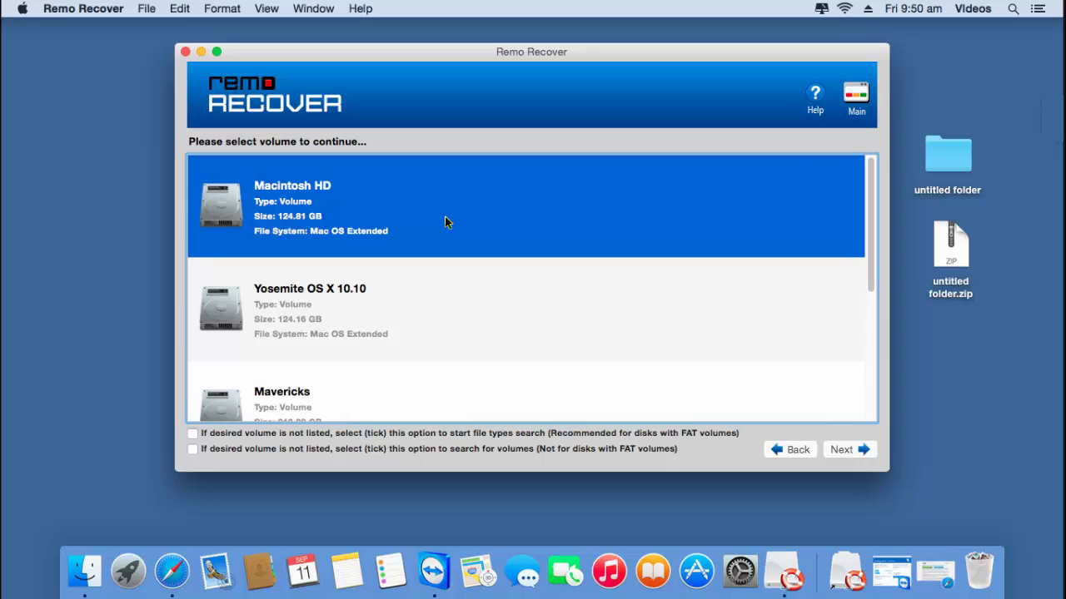
click(851, 454)
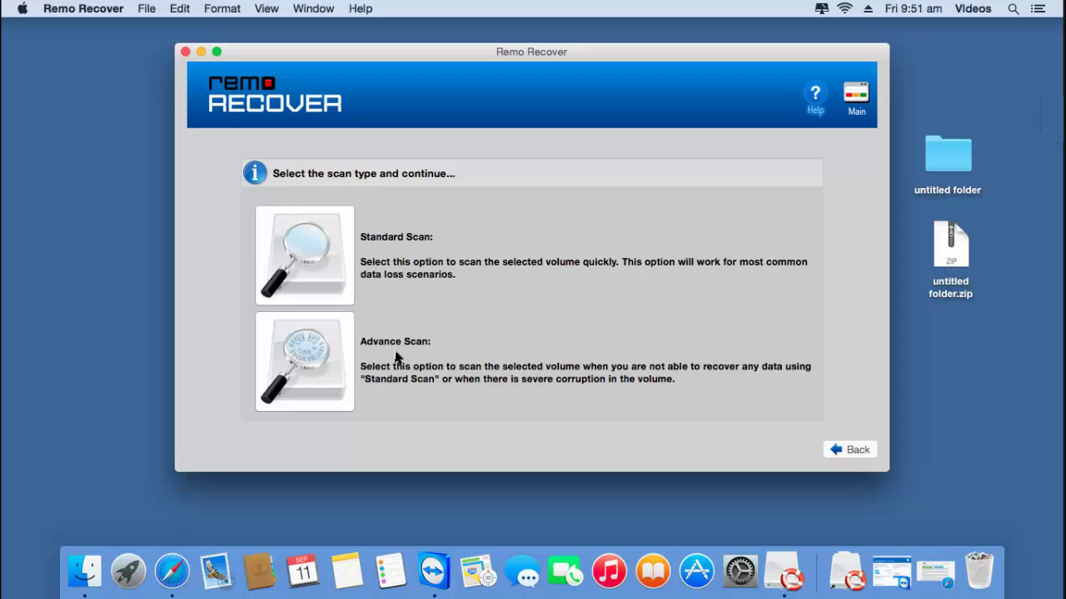
Step: Choose Advance Scan for the Macintosh HD volume
click(324, 364)
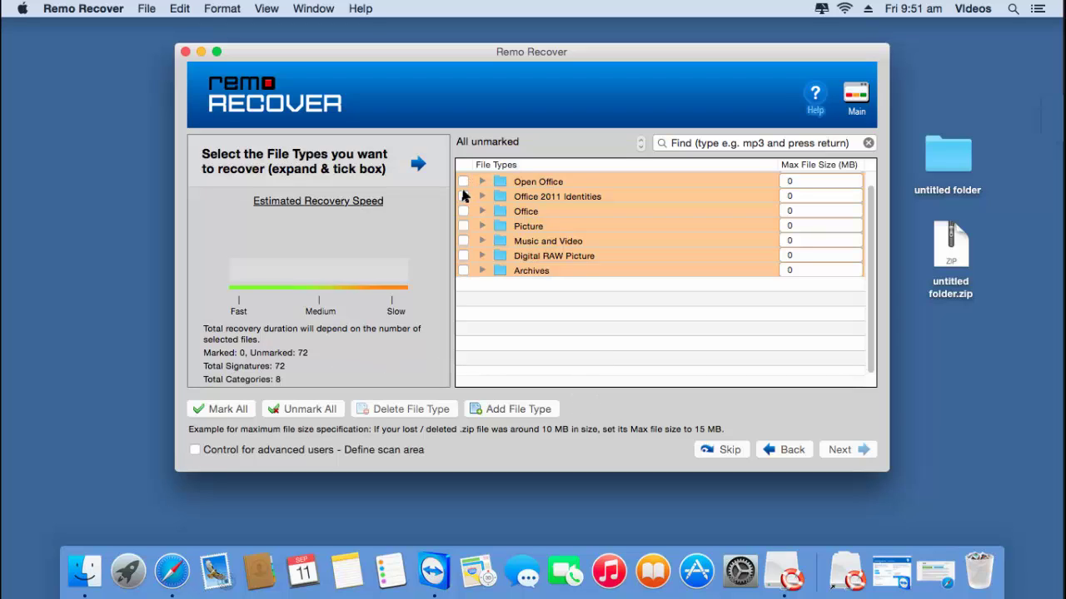
Step: Leave all file types unmarked, toggling Picture back off, and skip ahead to run the scan
click(471, 298)
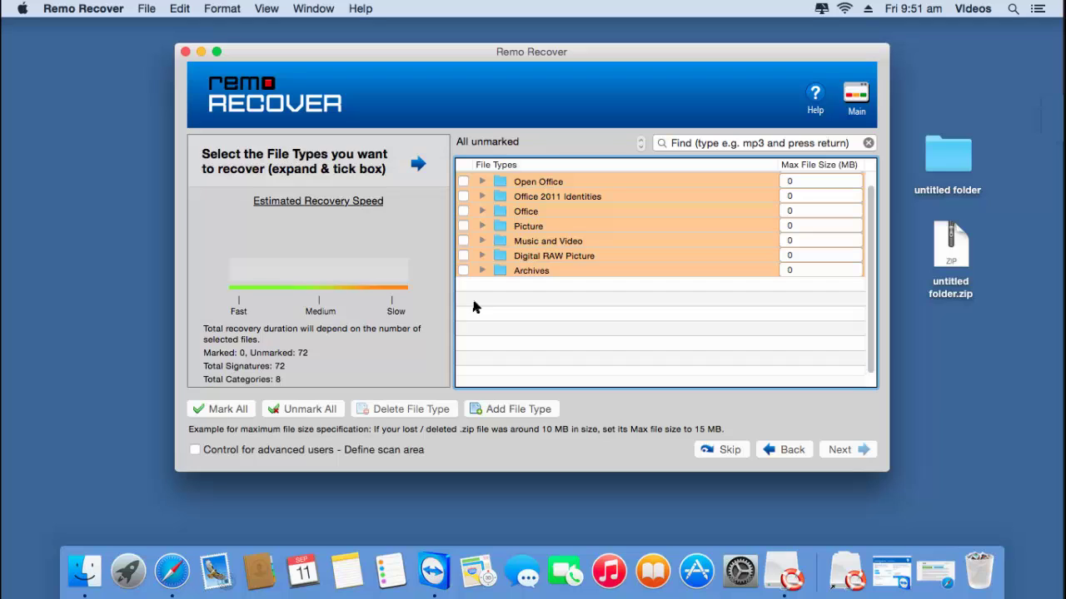
click(463, 227)
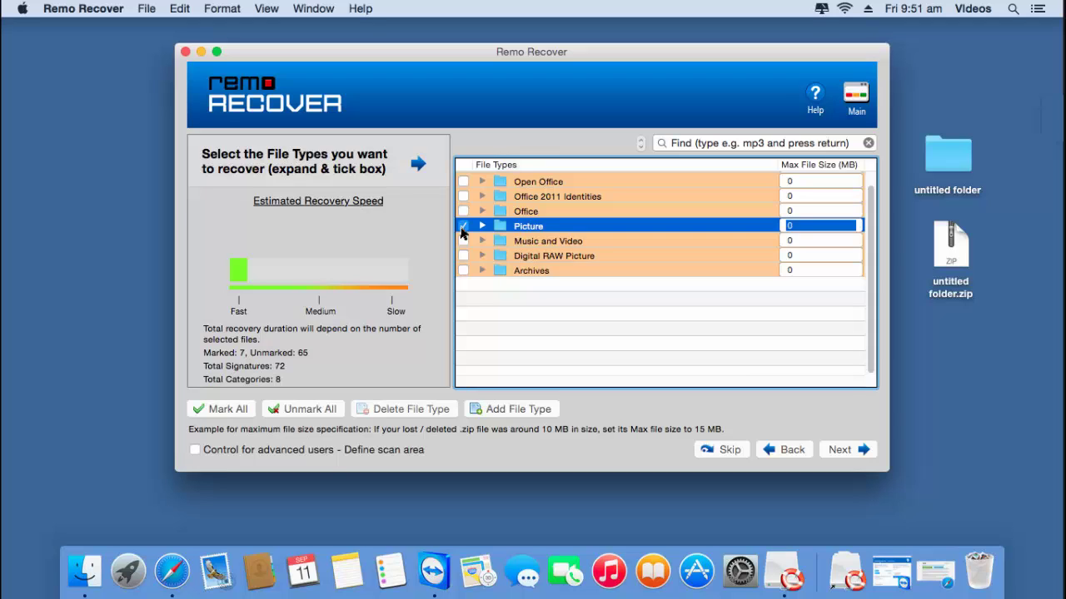
click(463, 226)
click(507, 305)
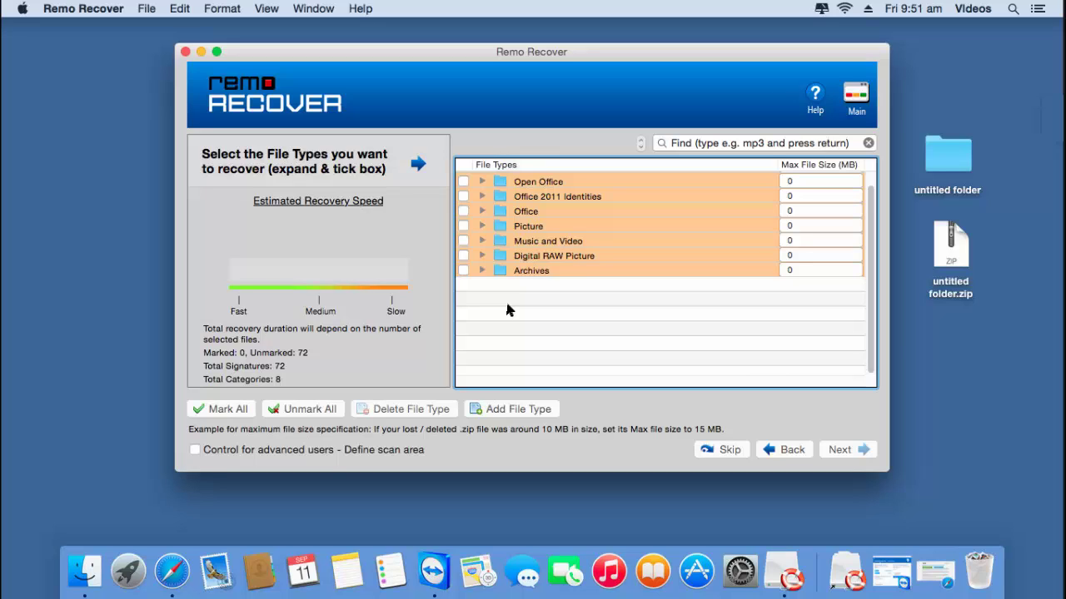
click(713, 455)
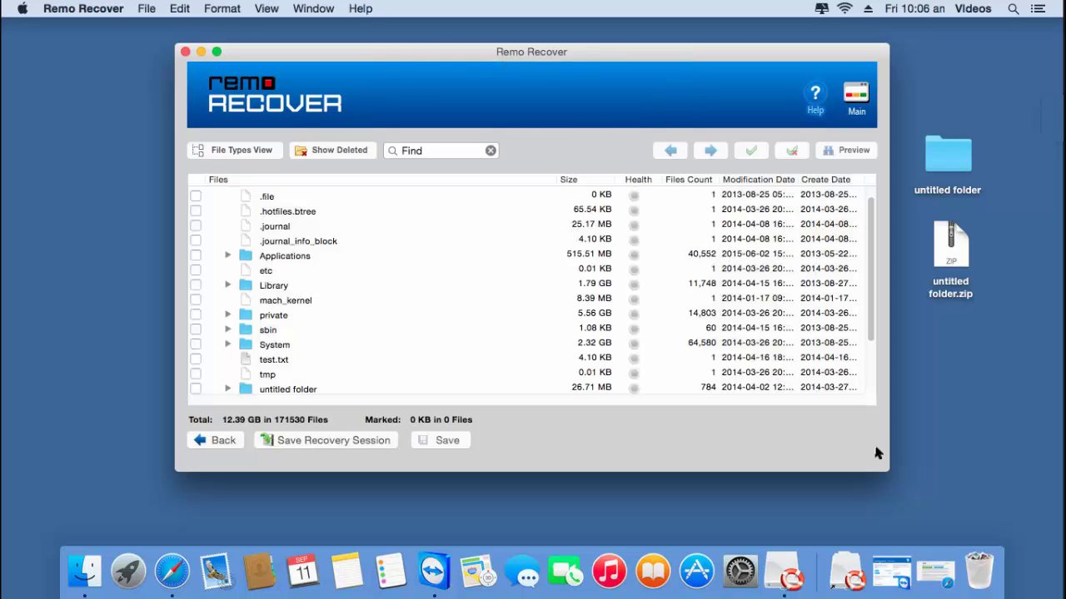
Step: Mark the entire Root folder (171530 files, 12.39 GB) and start saving it
scroll(733, 338, up, 1)
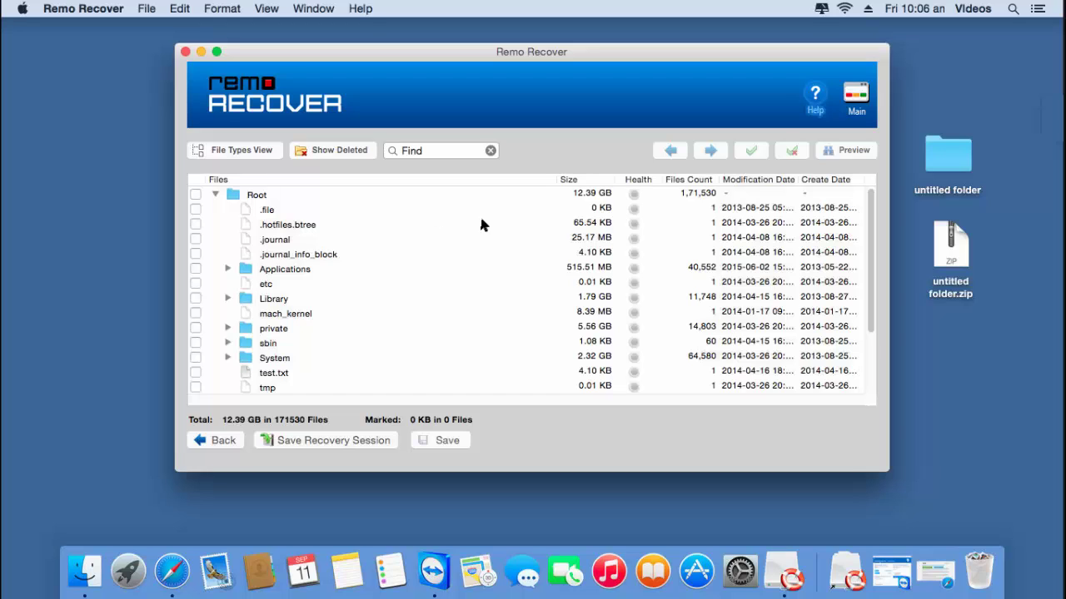
click(195, 195)
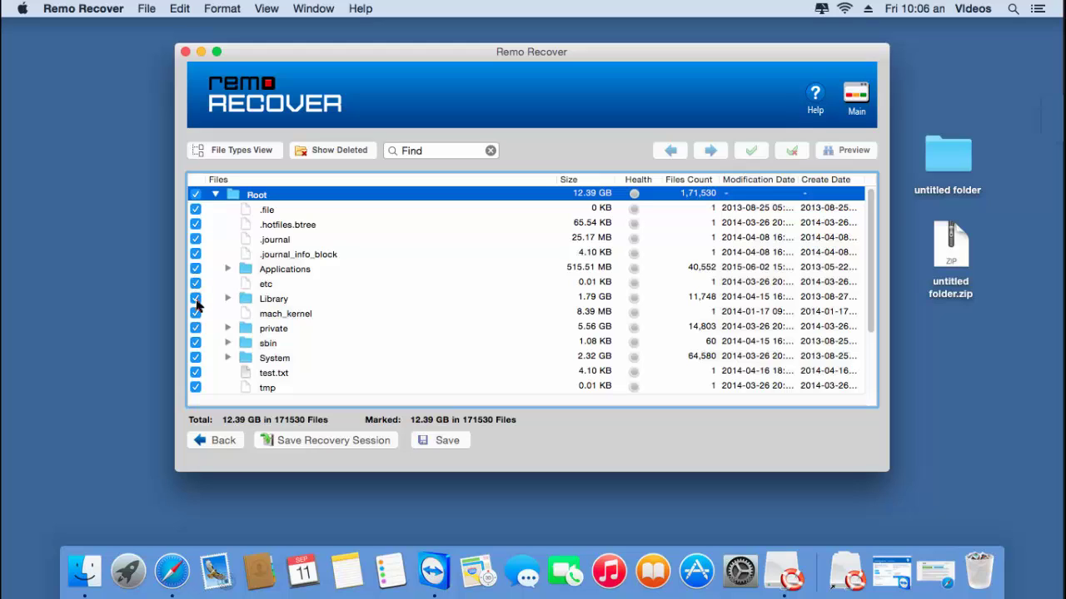
click(448, 442)
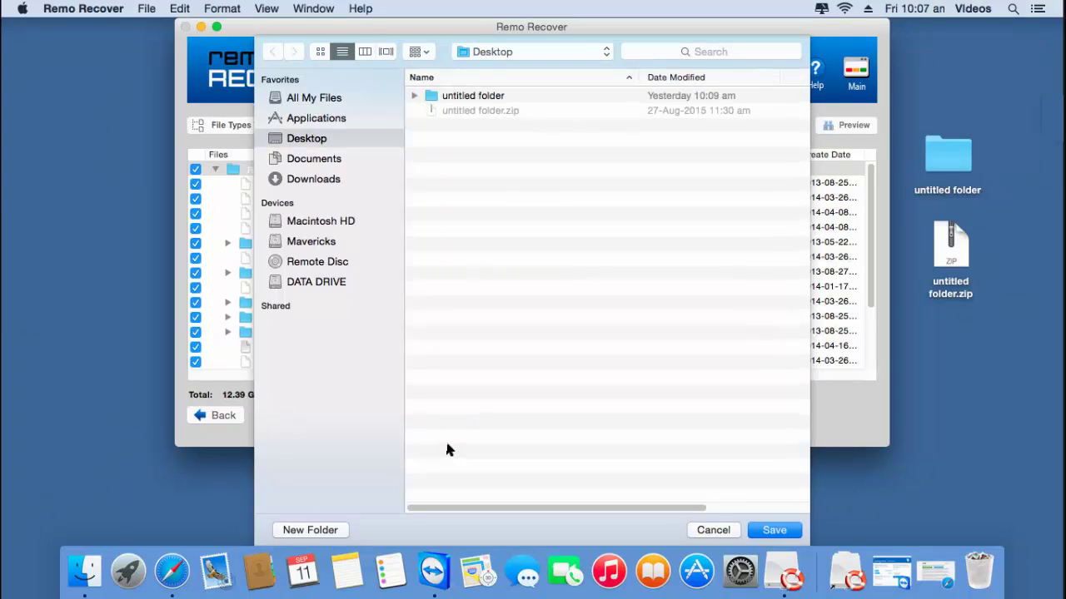
Step: Save the recovered files into 'untitled folder' on the Desktop
click(480, 101)
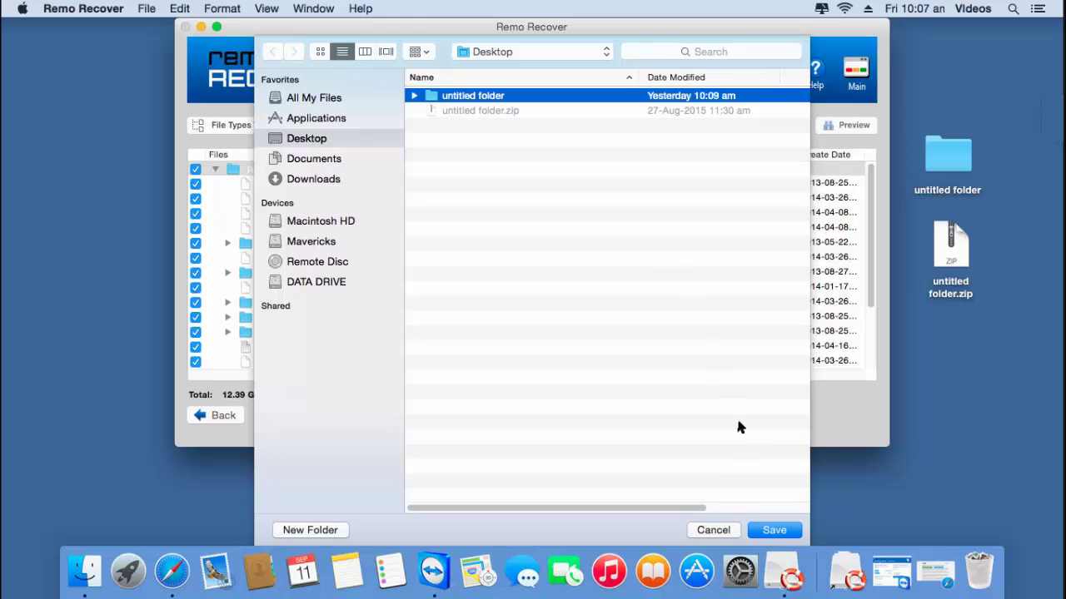
click(774, 530)
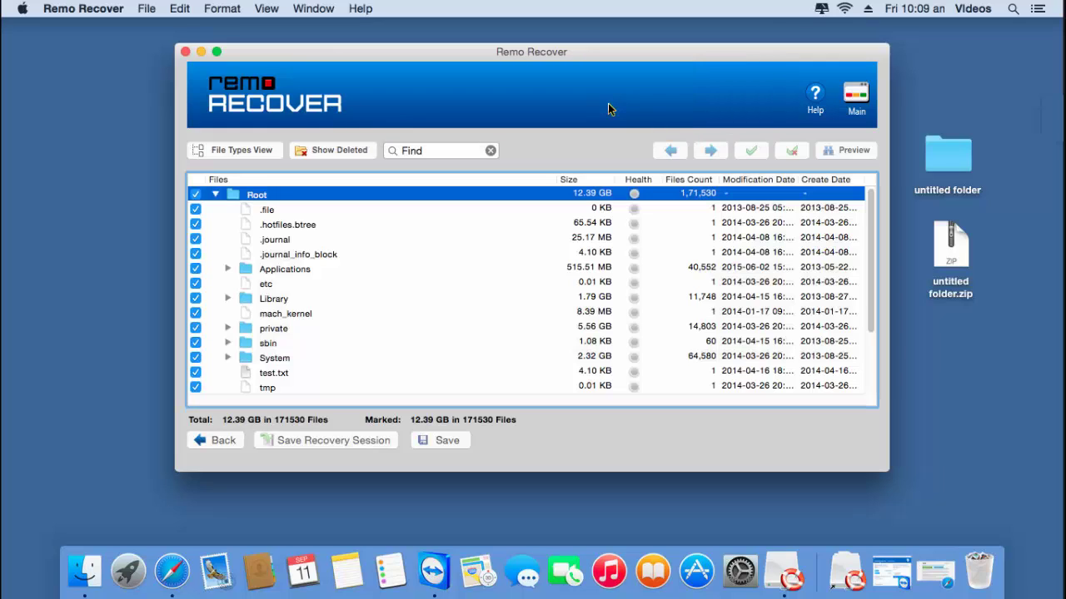
Step: Open the Root folder inside the desktop's untitled folder in Finder and scroll through it
double_click(946, 159)
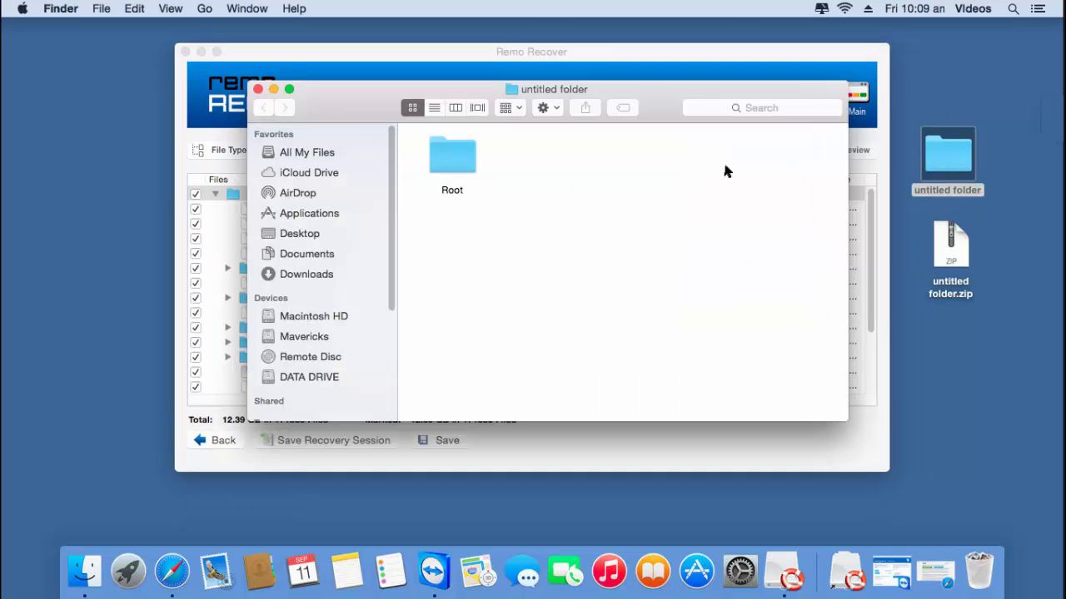
click(467, 160)
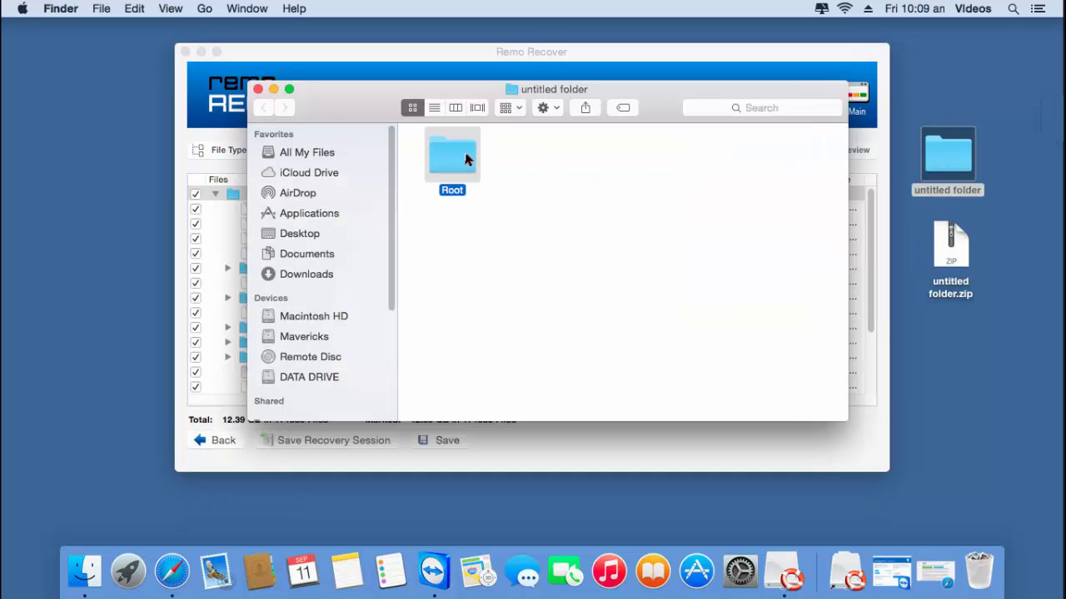
double_click(466, 159)
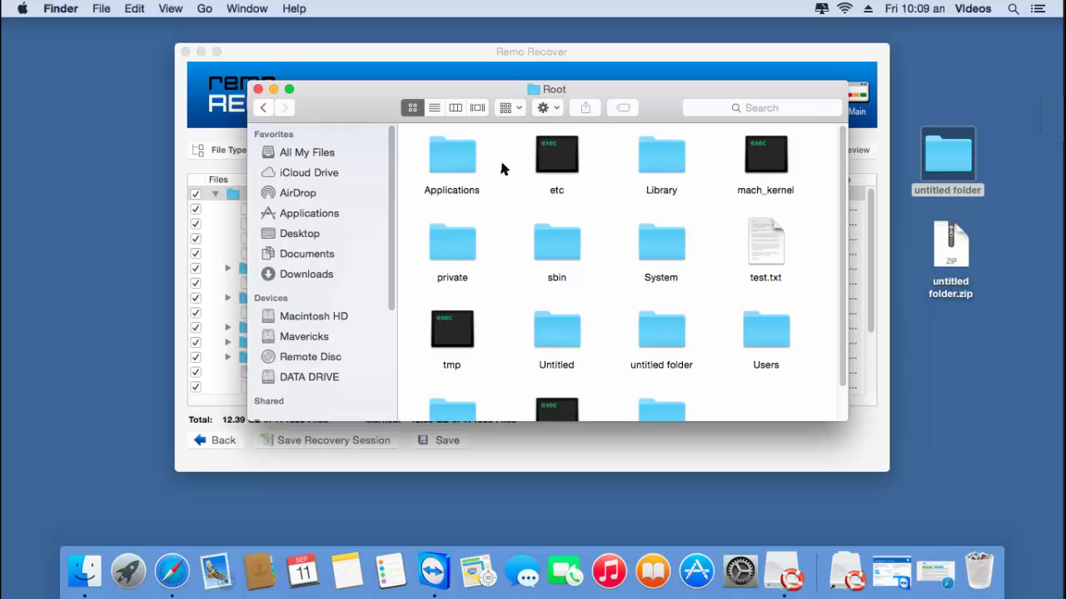
scroll(502, 163, down, 1)
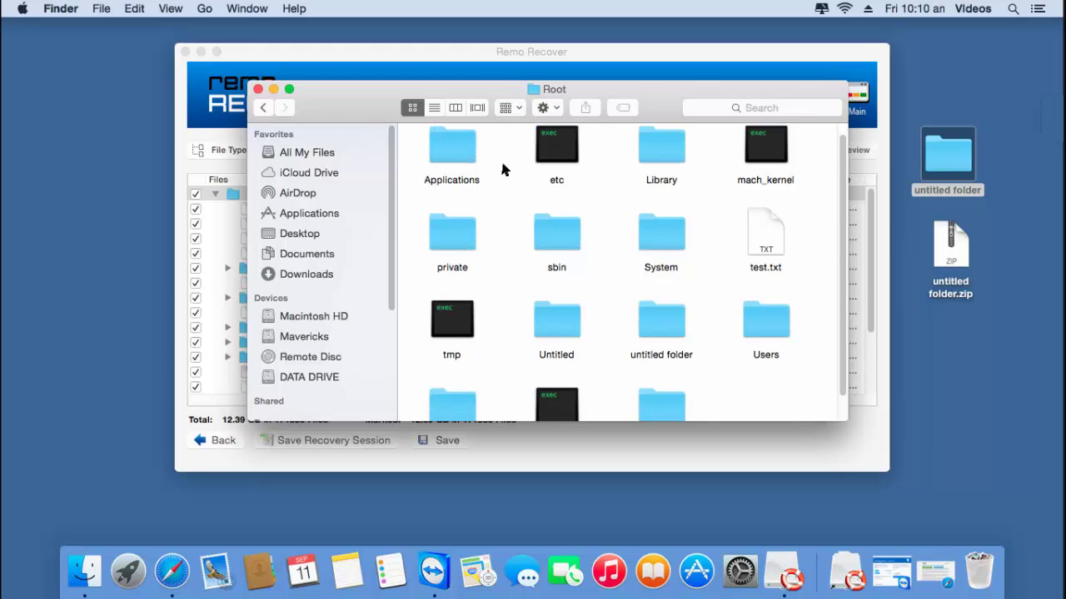
scroll(502, 170, down, 2)
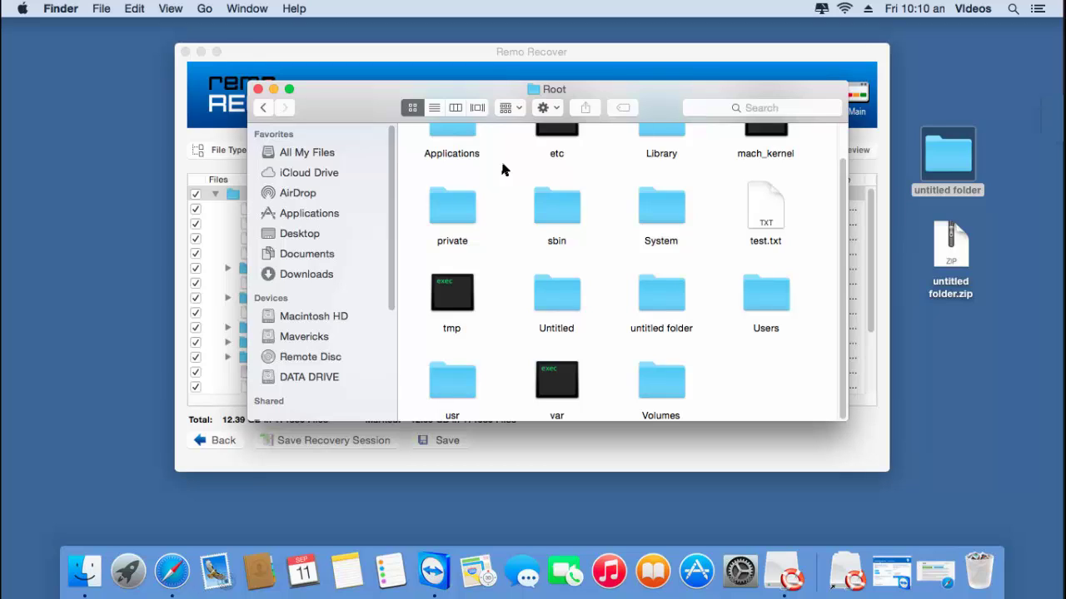